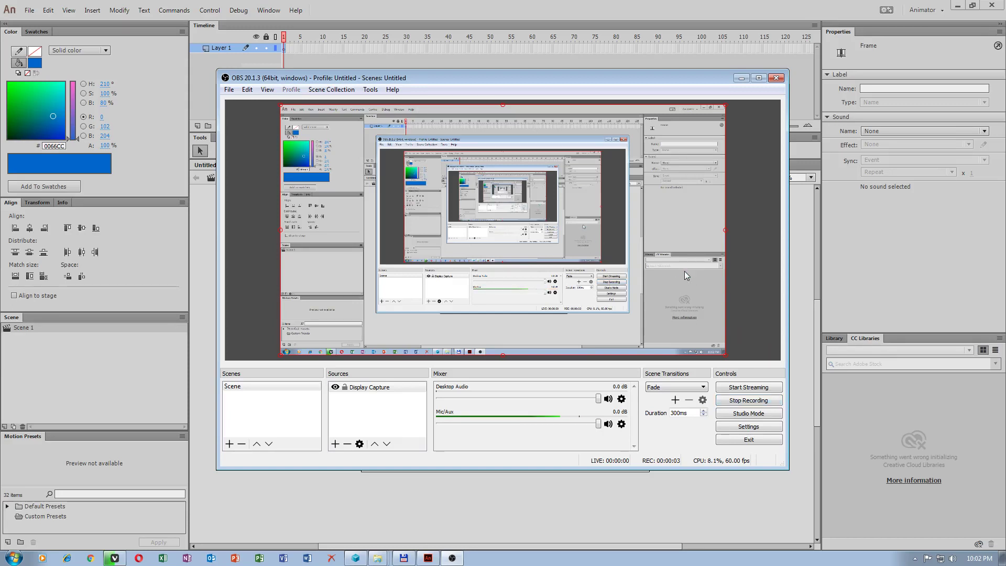
Minimize the OBS recorder window to show the empty Animate stage
left_click(741, 78)
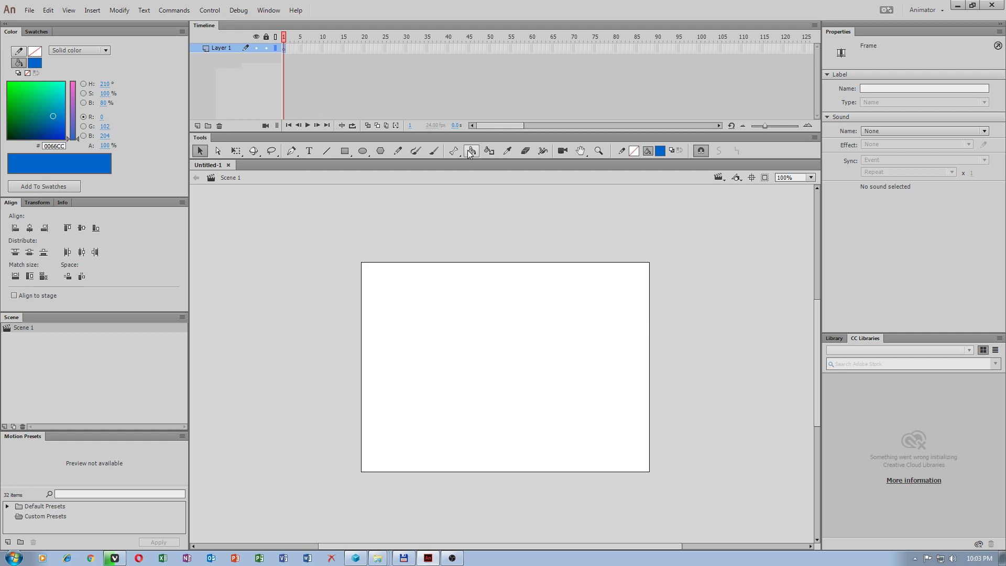
Turn frames 1–25 on Layer 1 into blank keyframes, then return to frame 1
left_click(433, 151)
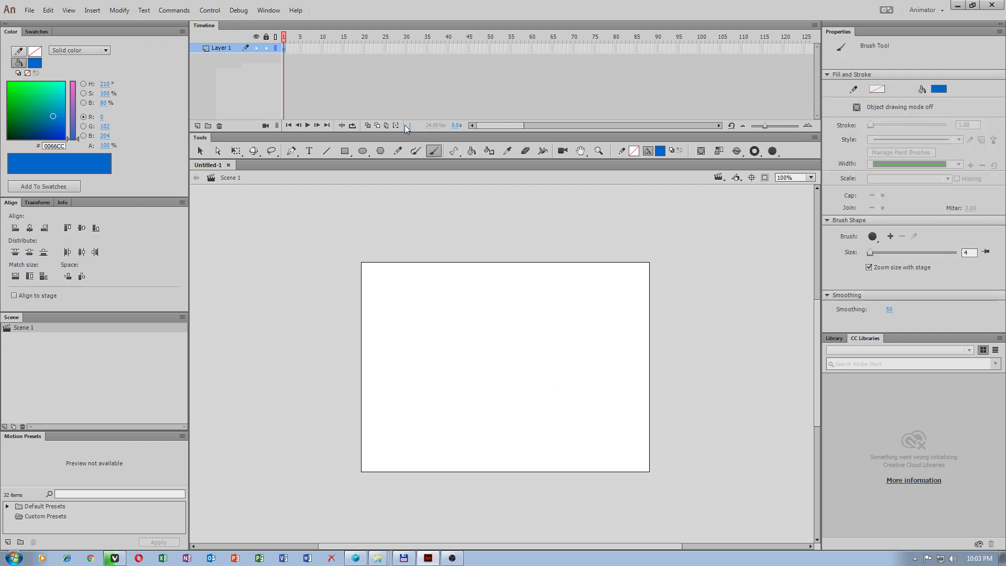
left_click(288, 49)
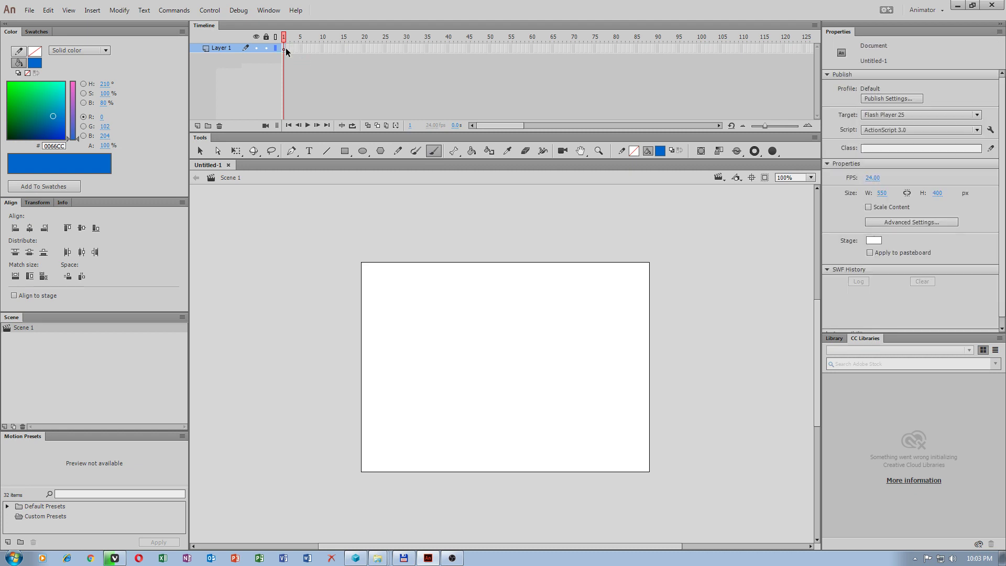
left_click_drag(283, 47, 386, 46)
right_click(371, 48)
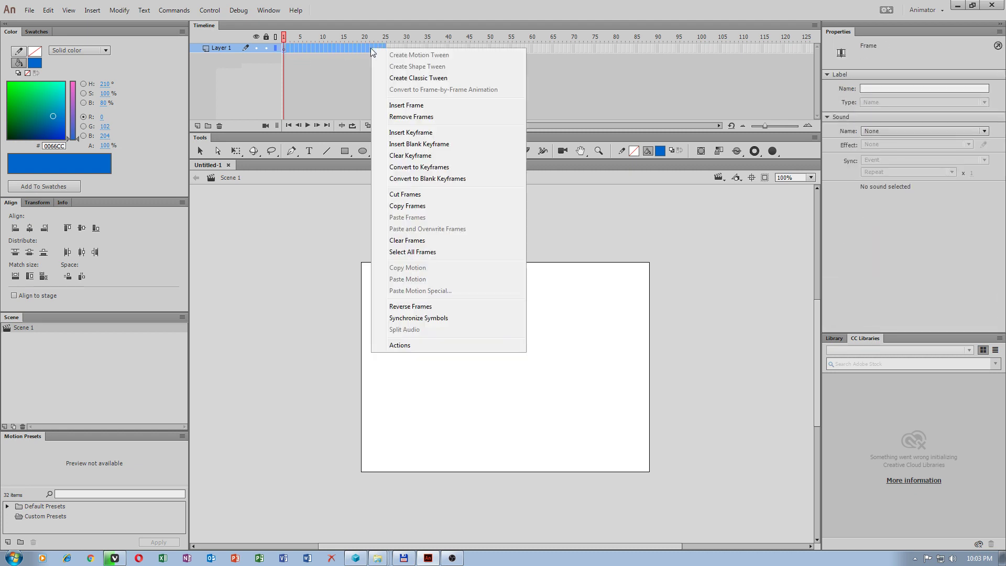
left_click(441, 147)
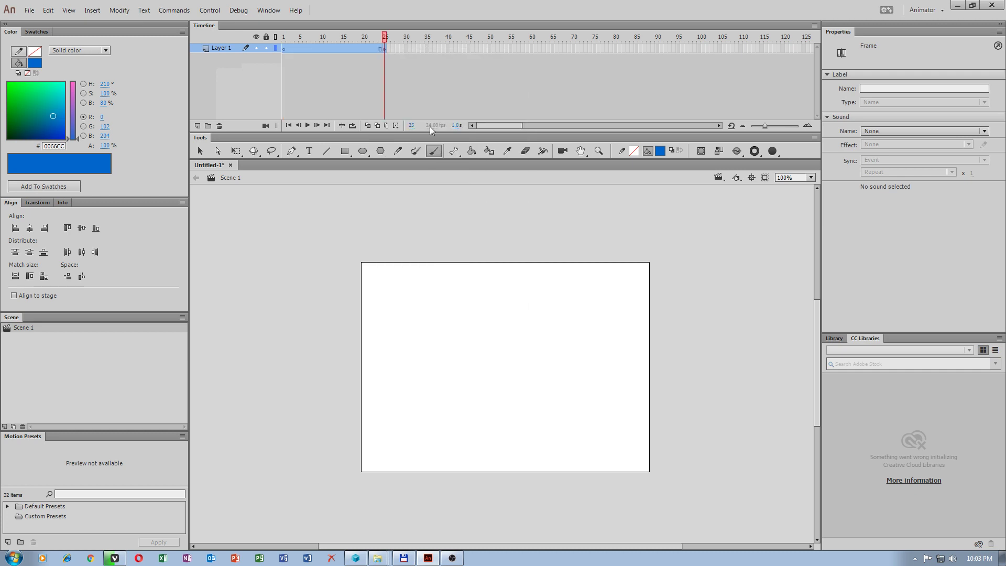
right_click(330, 45)
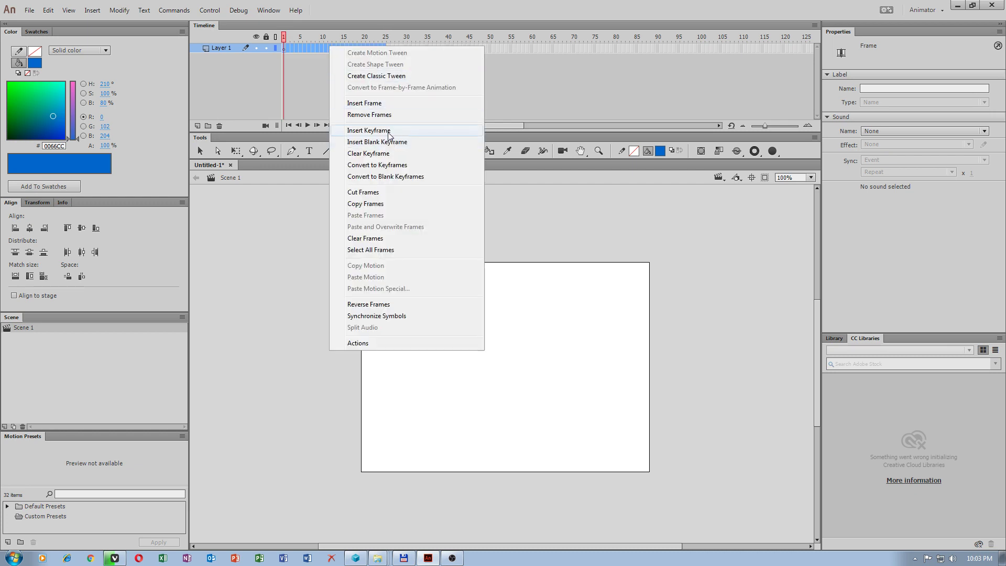
left_click(390, 142)
right_click(340, 49)
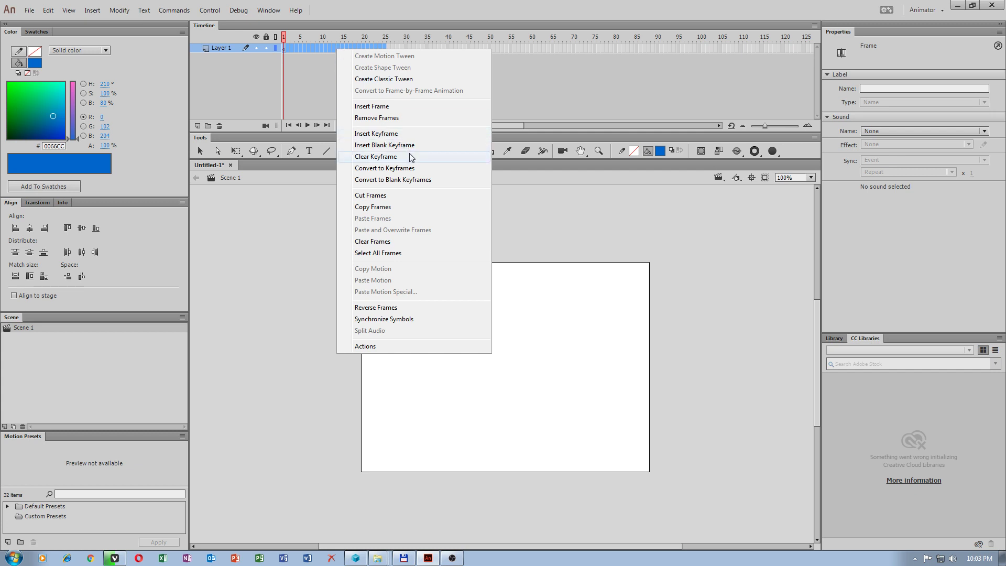
left_click(416, 168)
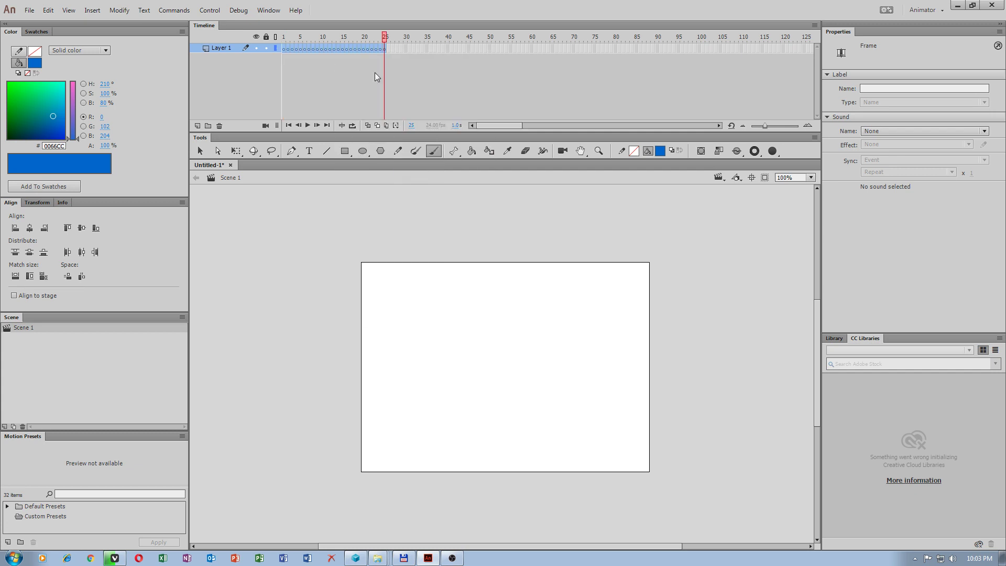
left_click(285, 49)
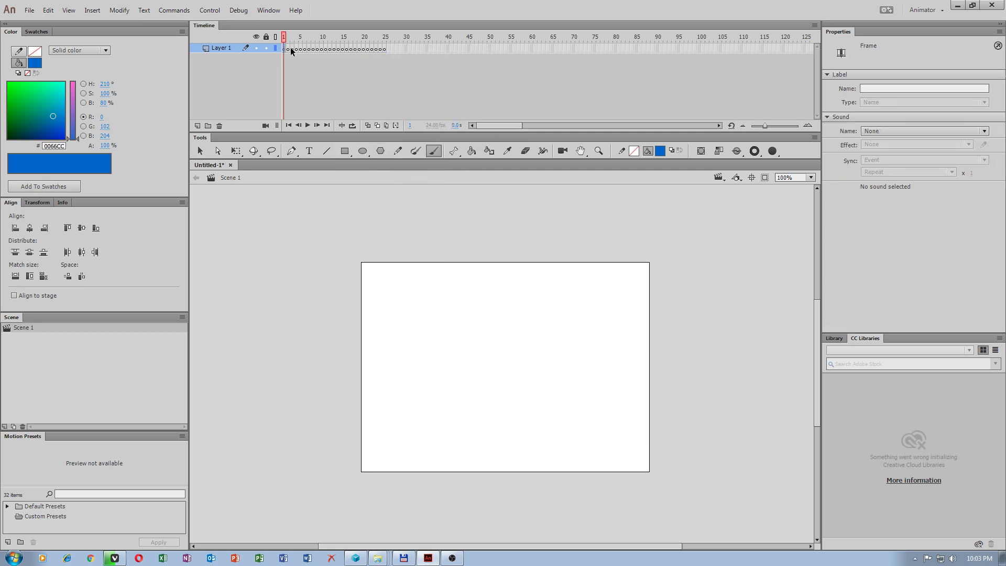
Paint the left eyebrow on frame 1 with the blue brush and zoom in
left_click(285, 50)
left_click_drag(404, 320, 433, 352)
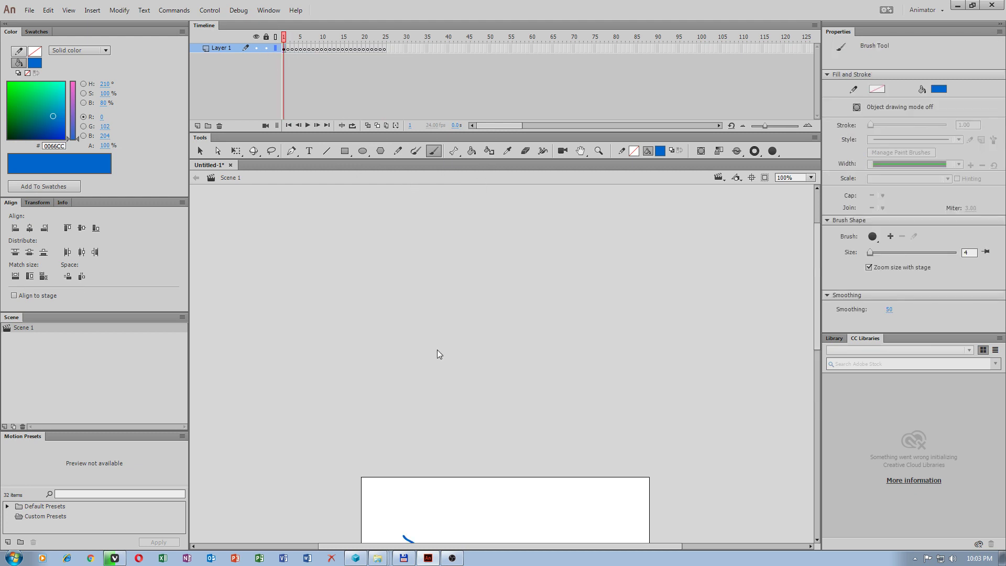
scroll(443, 362, "up", 3)
scroll(444, 361, "down", 3)
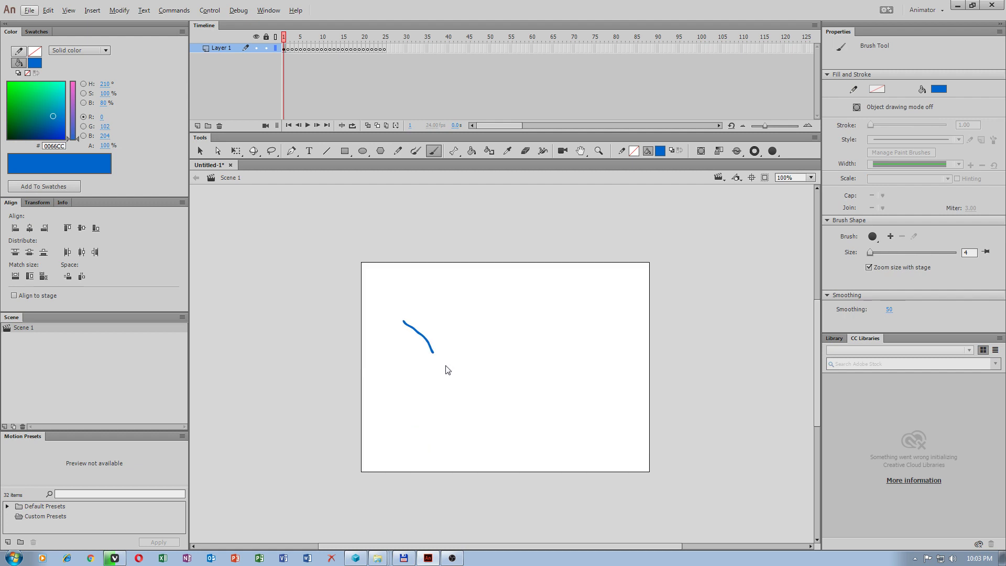
scroll(446, 370, "down", 1)
right_click(500, 380)
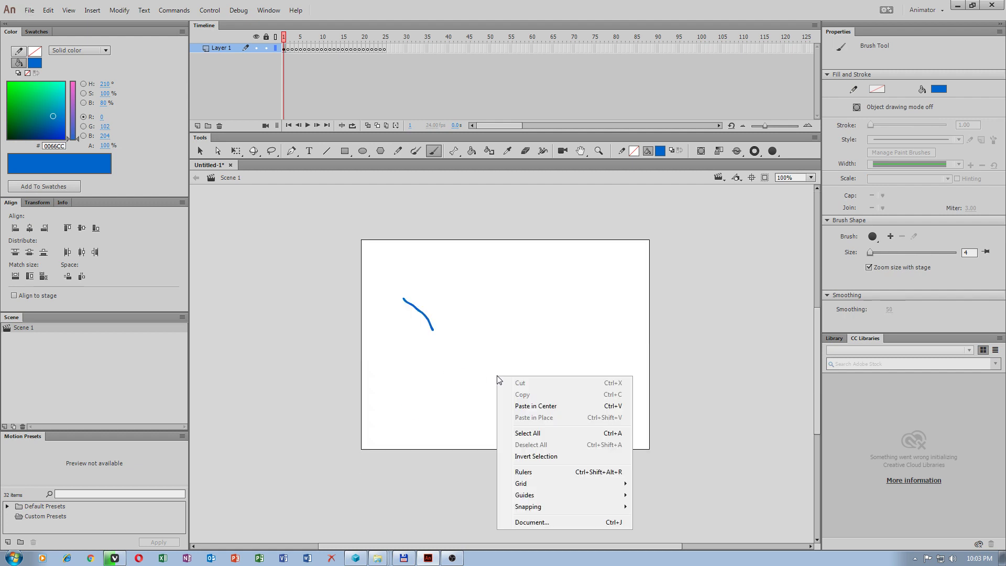
key("Escape")
scroll(487, 355, "up", 1)
scroll(487, 354, "up", 1)
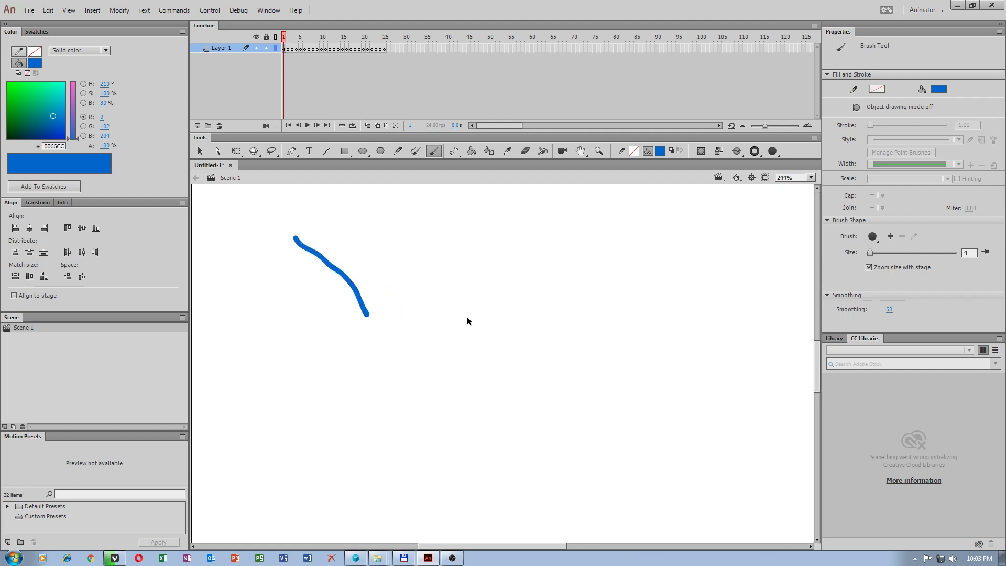
scroll(469, 315, "down", 1)
scroll(474, 279, "up", 1)
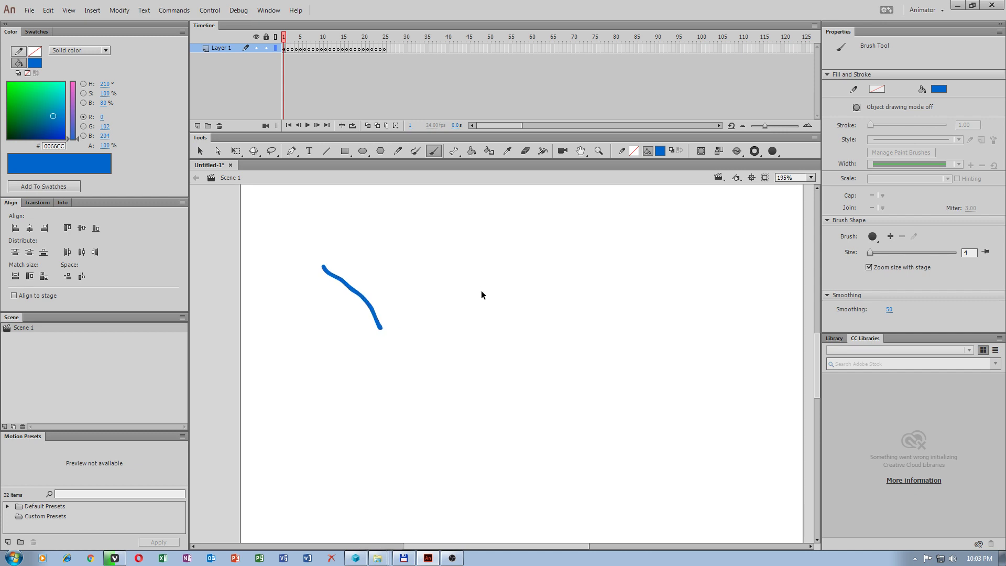
scroll(407, 310, "up", 1)
scroll(414, 320, "down", 2)
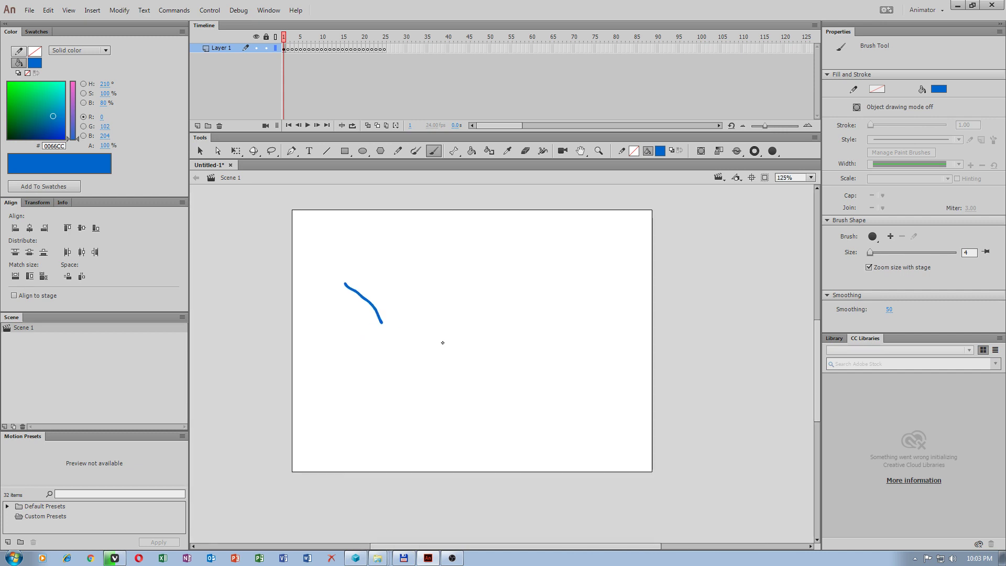
scroll(448, 315, "up", 1)
scroll(452, 319, "up", 1)
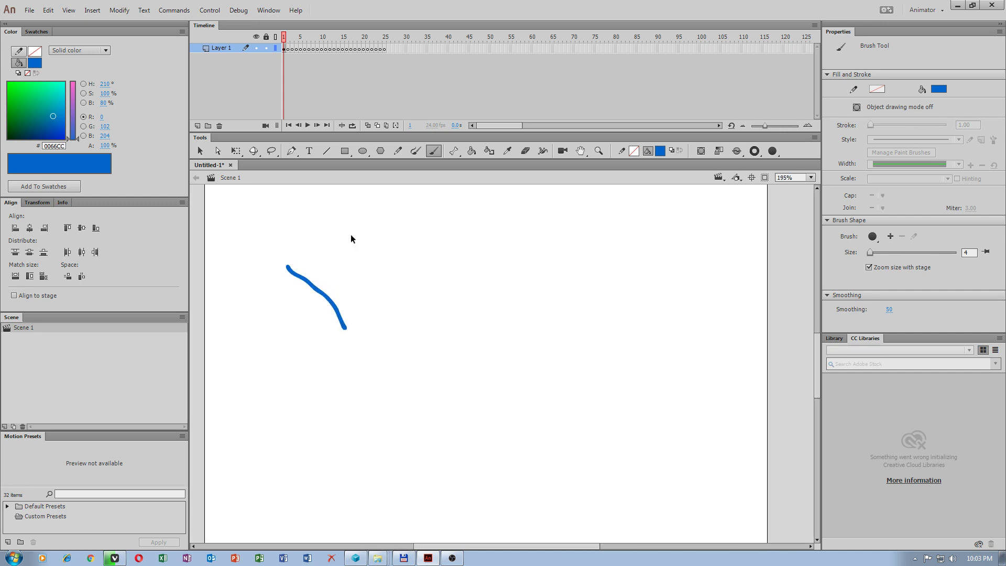
scroll(352, 237, "up", 1)
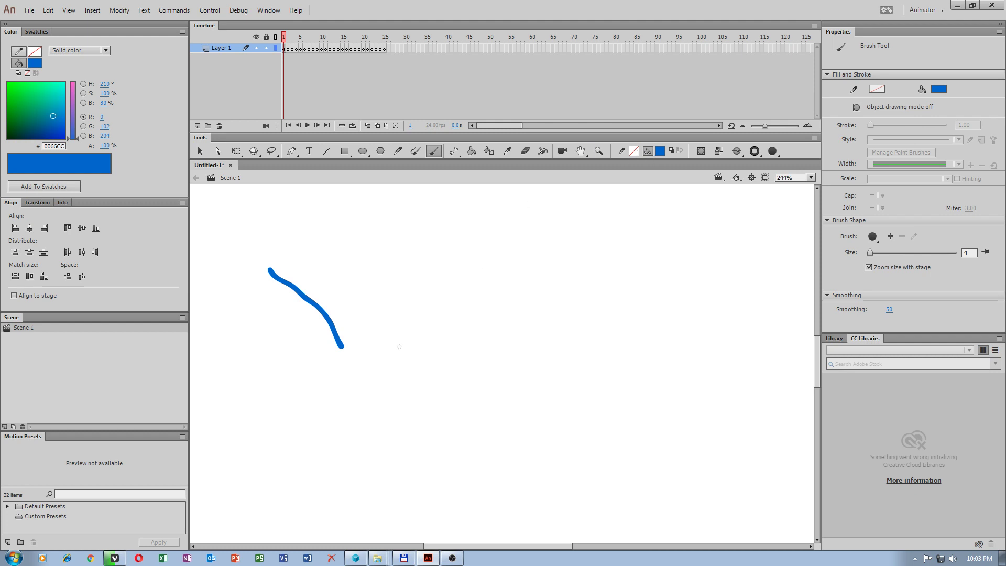
Paint the right eyebrow, the smile, the nose and both eyes
left_click_drag(402, 353, 519, 282)
mouse_move(316, 407)
left_mouse_down()
mouse_move(324, 431)
mouse_move(436, 417)
left_mouse_up()
left_click_drag(372, 364, 361, 405)
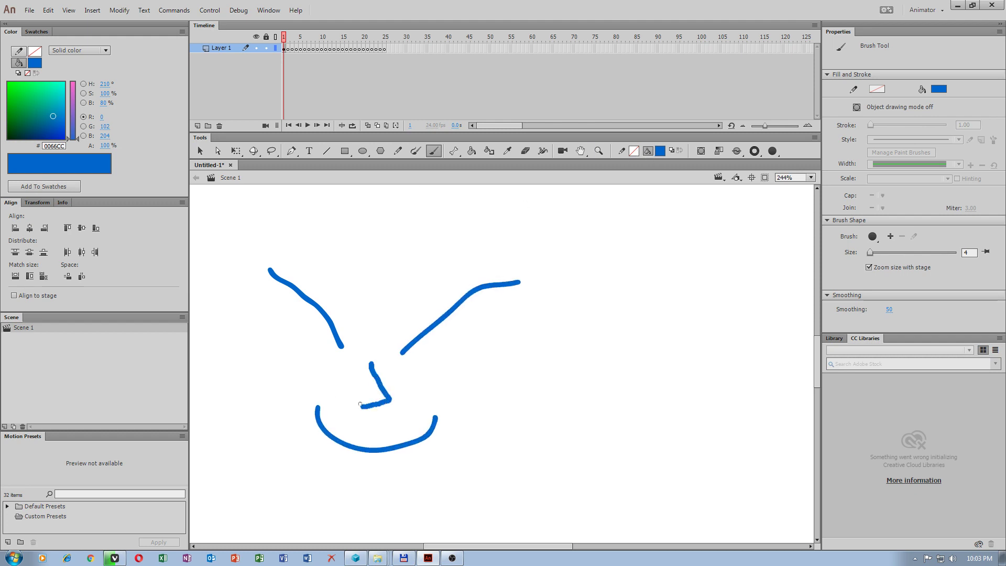
mouse_move(319, 376)
left_mouse_down()
mouse_move(275, 377)
mouse_move(260, 361)
left_mouse_up()
left_click_drag(322, 352, 330, 358)
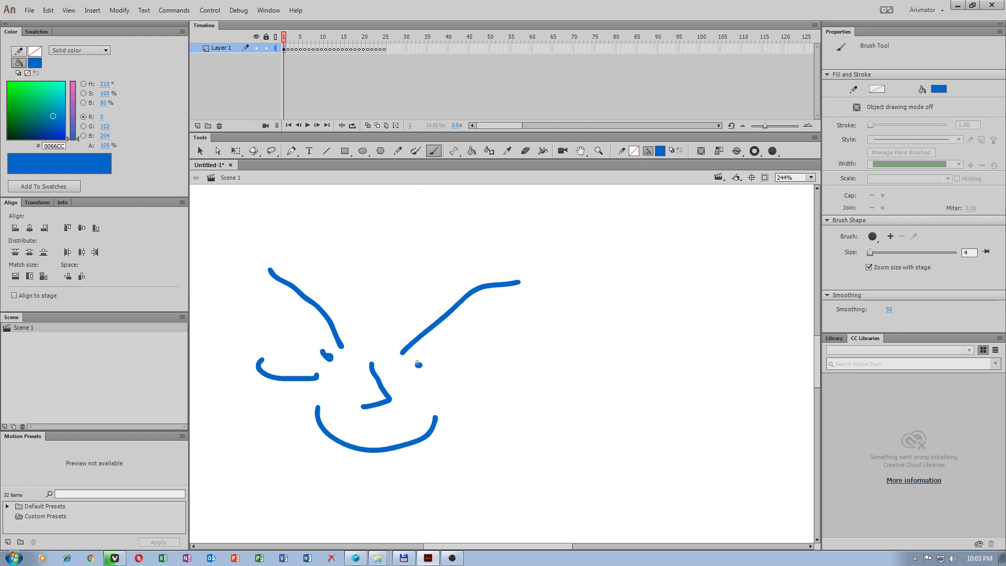
left_click_drag(505, 346, 432, 394)
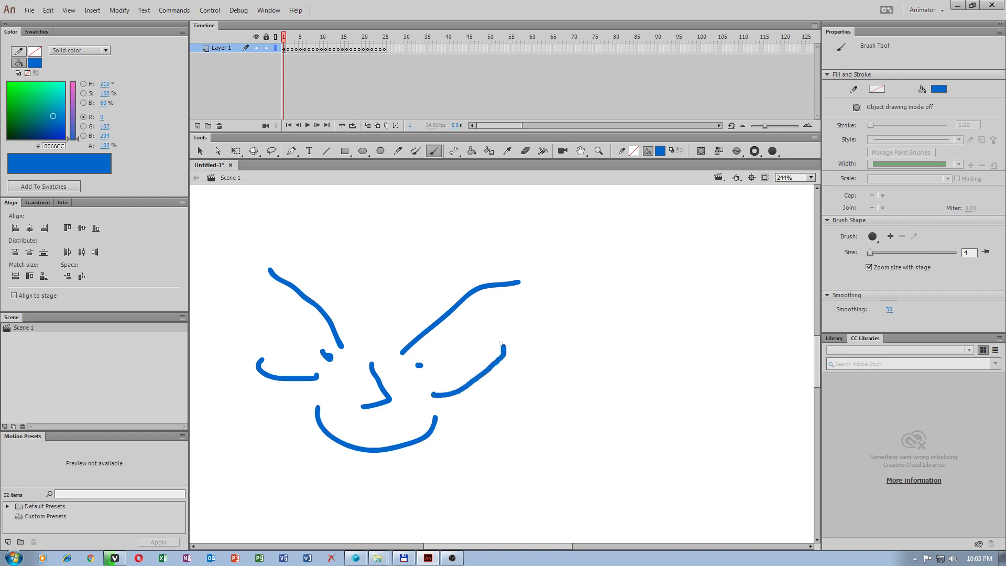
Enable onion skinning so frame 1's face shows faded behind frame 2, and open Document settings
left_click(288, 49)
left_click(369, 128)
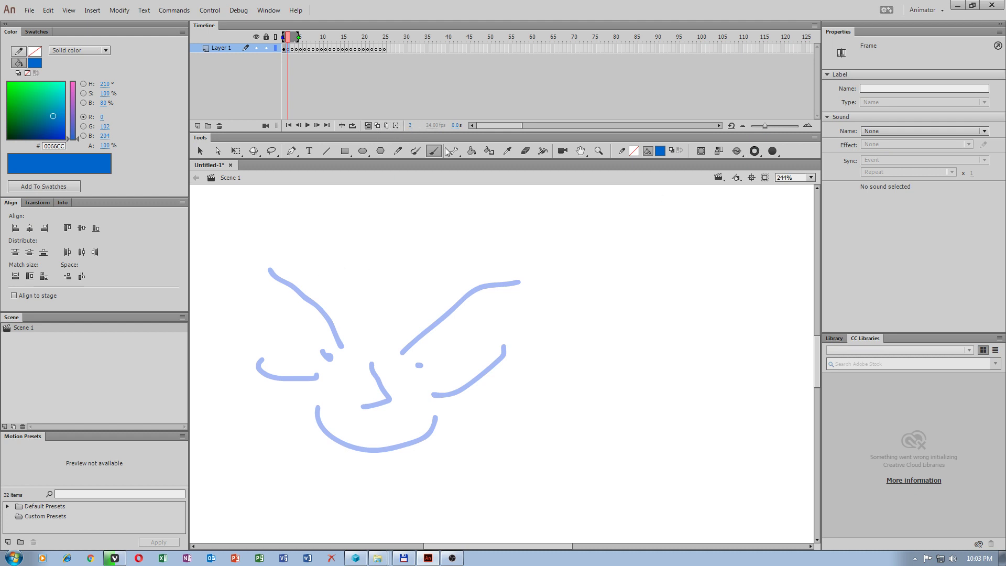
left_click(368, 126)
left_click(285, 36)
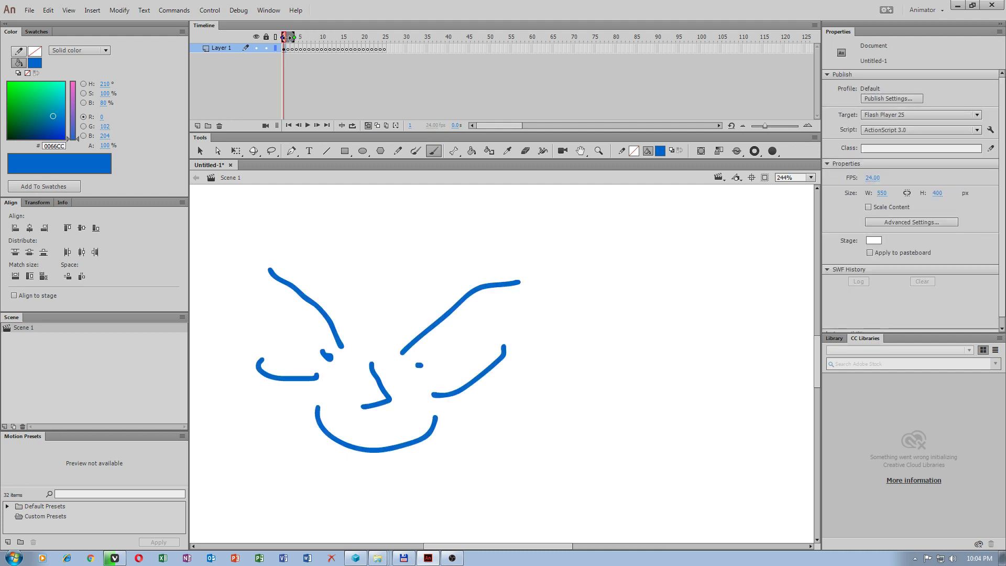
left_click(289, 50)
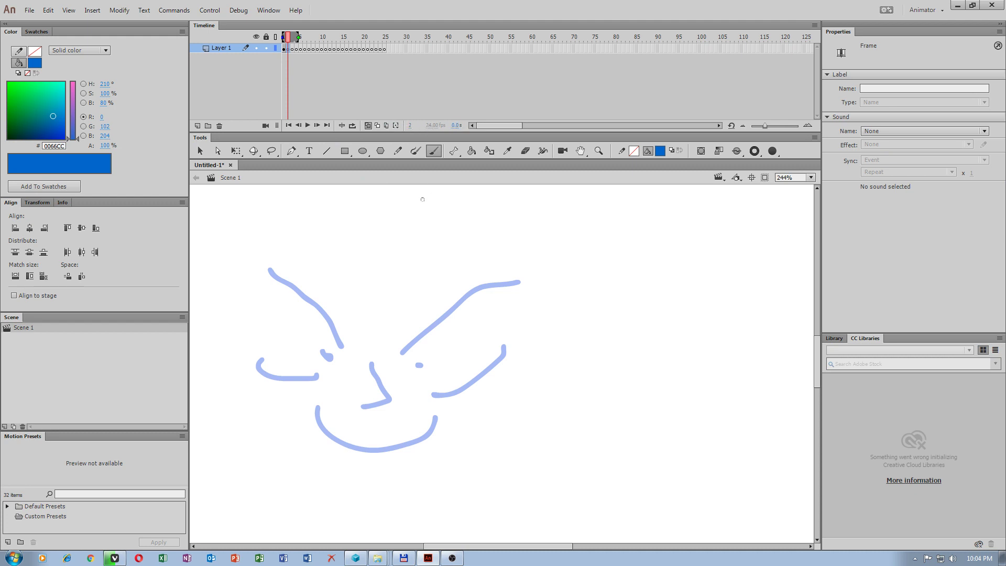
right_click(404, 264)
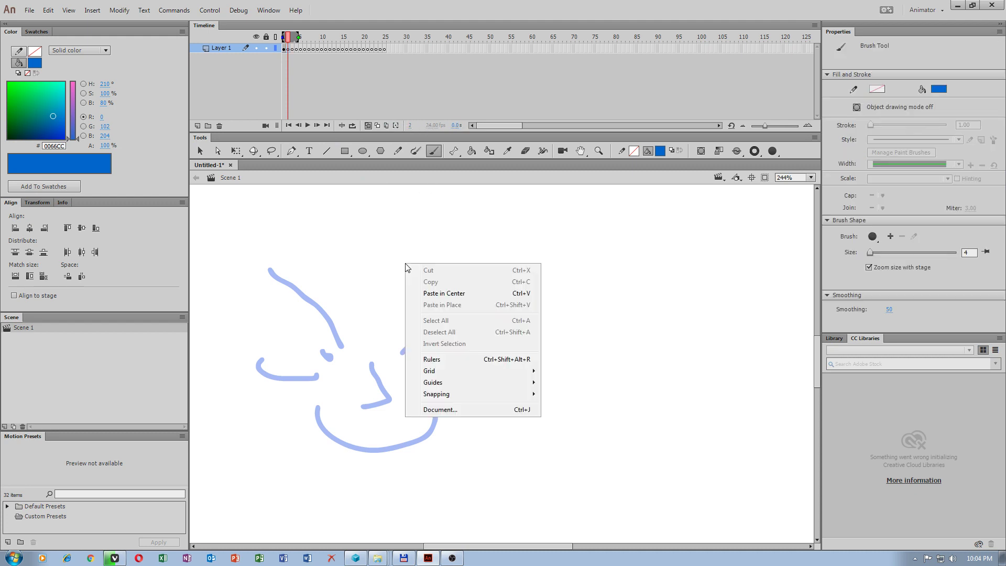
left_click(445, 409)
Change the document frame rate from 24 to 5 fps
left_click(408, 327)
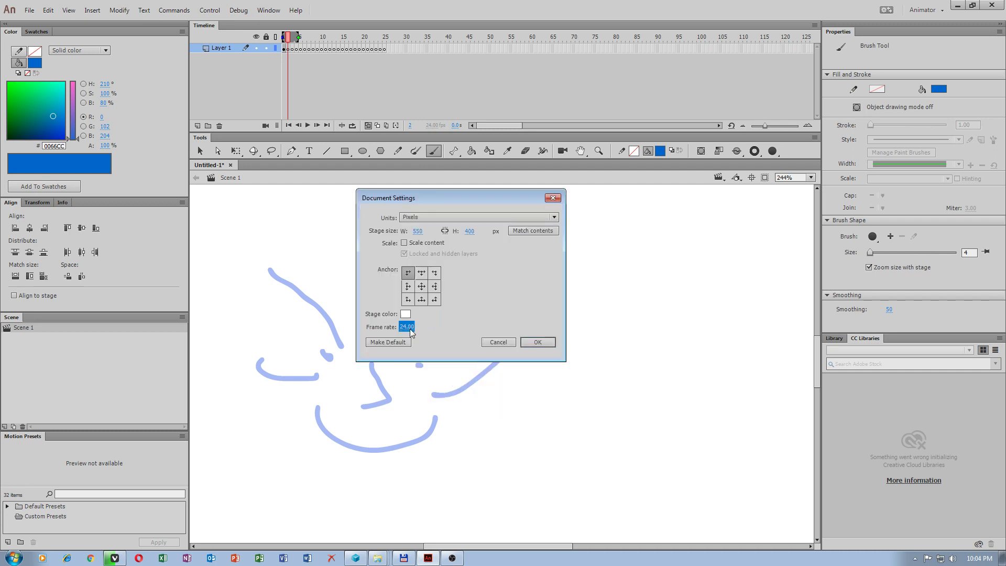
left_click_drag(410, 333, 404, 331)
left_click(537, 344)
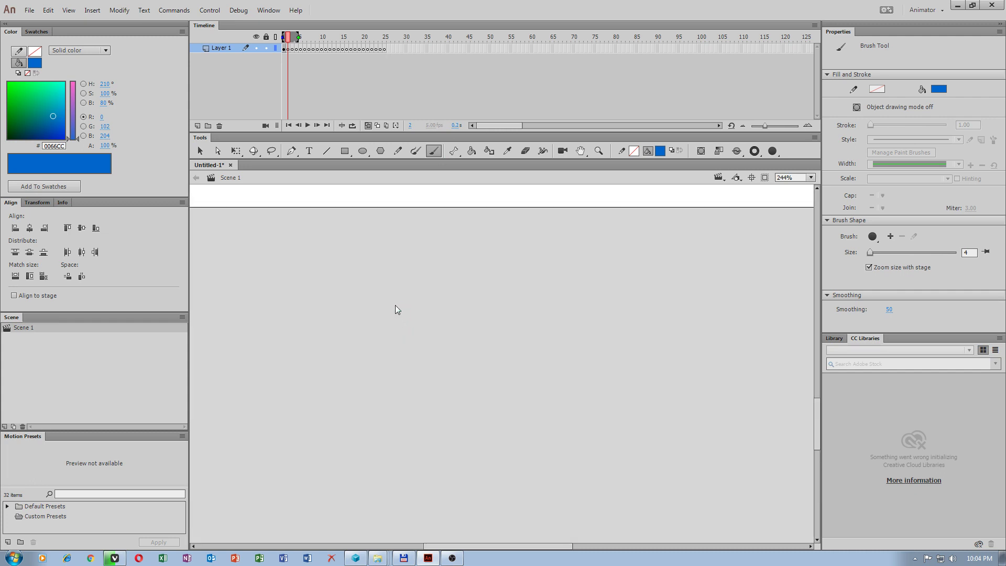
scroll(393, 275, "down", 3)
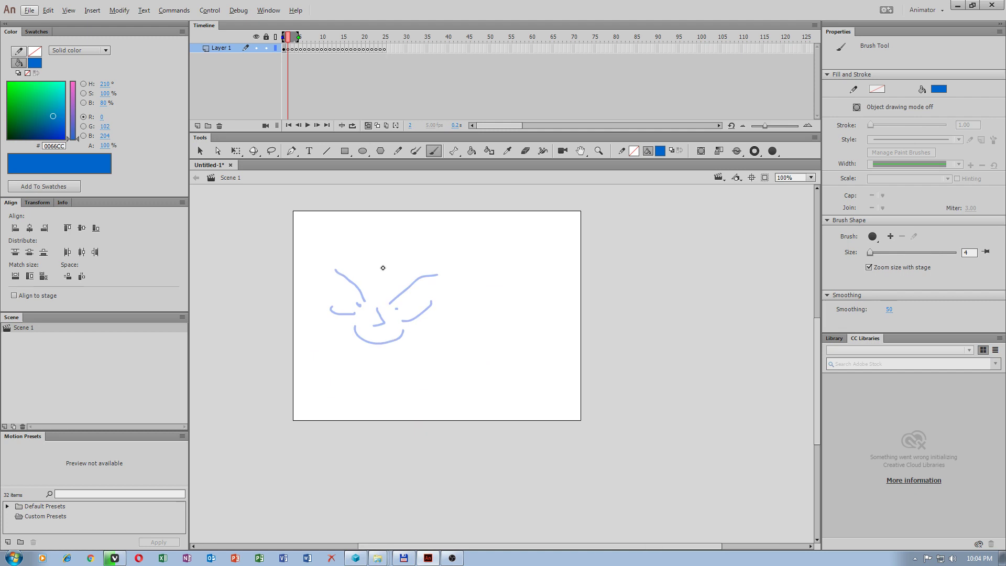
scroll(516, 292, "up", 2)
scroll(550, 294, "down", 2)
scroll(526, 288, "up", 2)
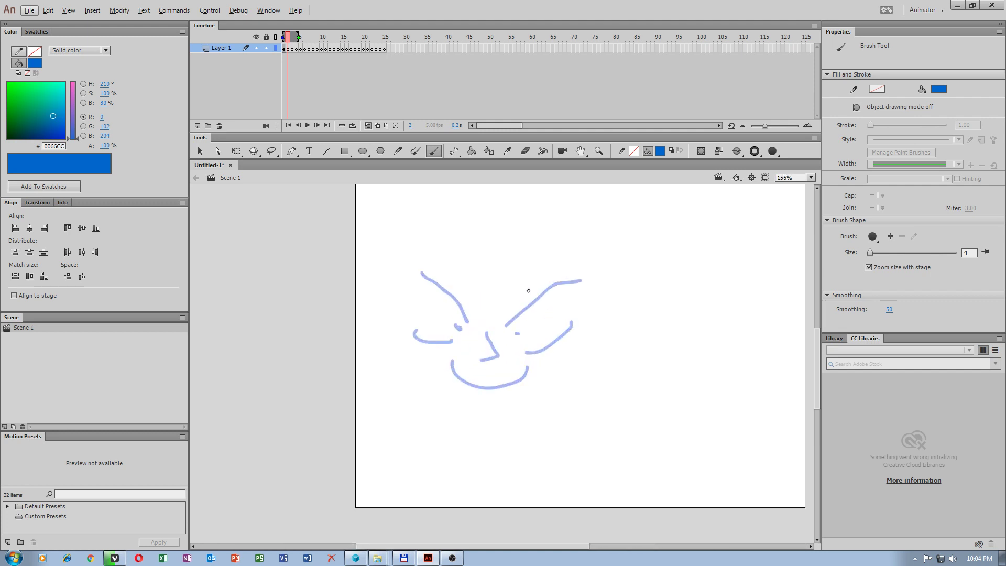
scroll(599, 296, "down", 1)
scroll(566, 293, "down", 2)
scroll(551, 297, "up", 3)
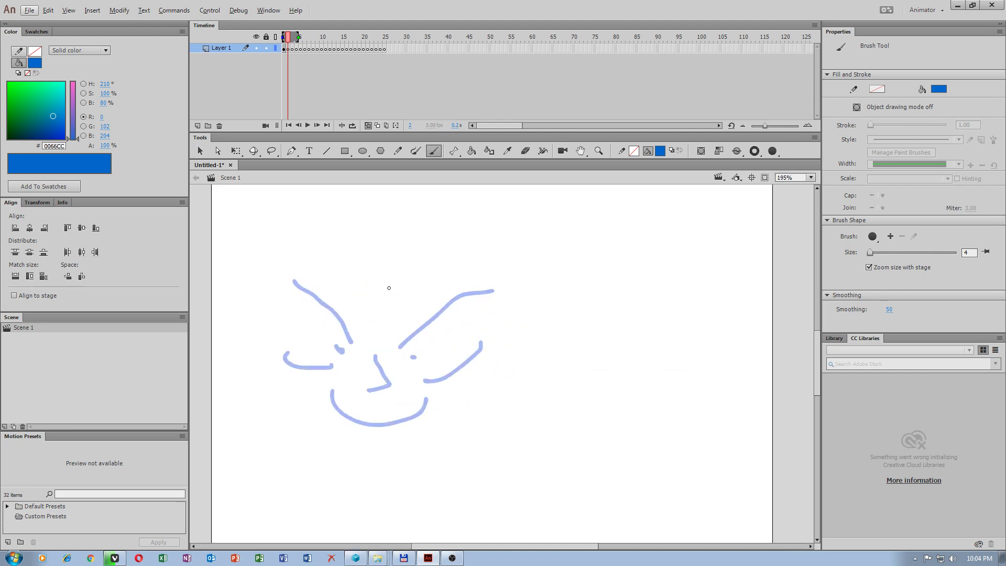
scroll(401, 291, "down", 3)
scroll(414, 319, "up", 4)
scroll(421, 336, "down", 1)
Enlarge the stage in Document settings to 1066 px wide and taller
right_click(412, 291)
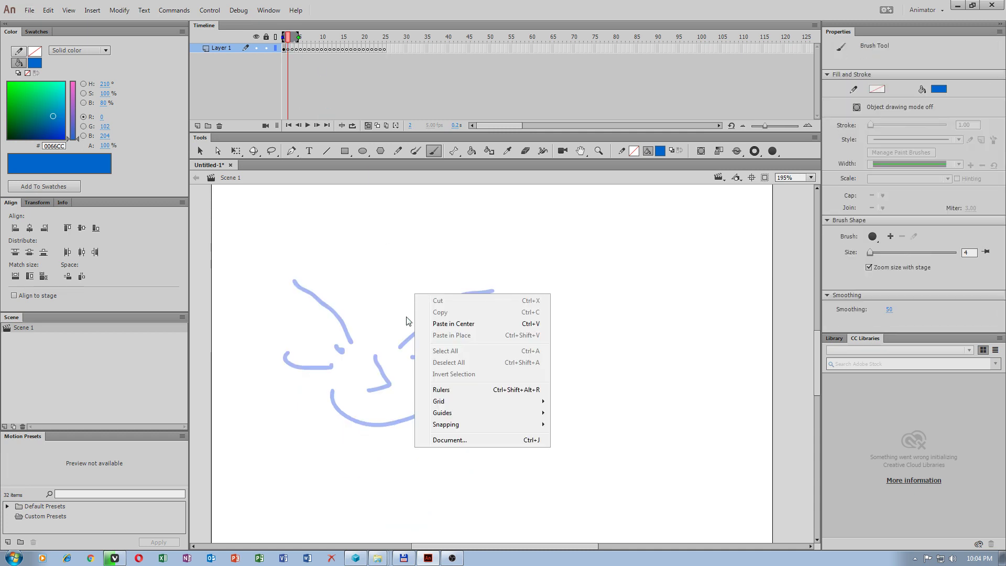
left_click(455, 444)
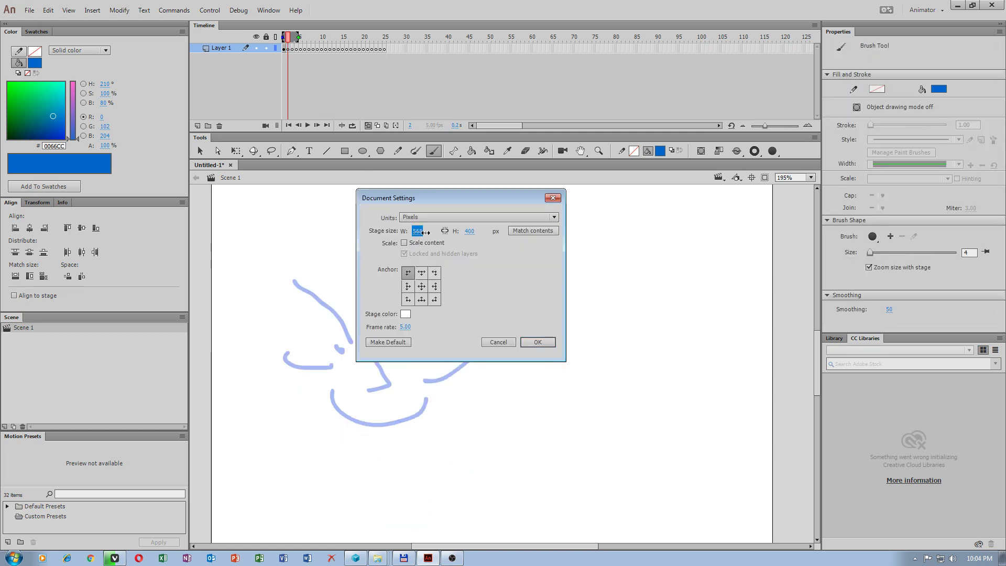
left_click_drag(417, 230, 684, 230)
left_click_drag(468, 230, 568, 233)
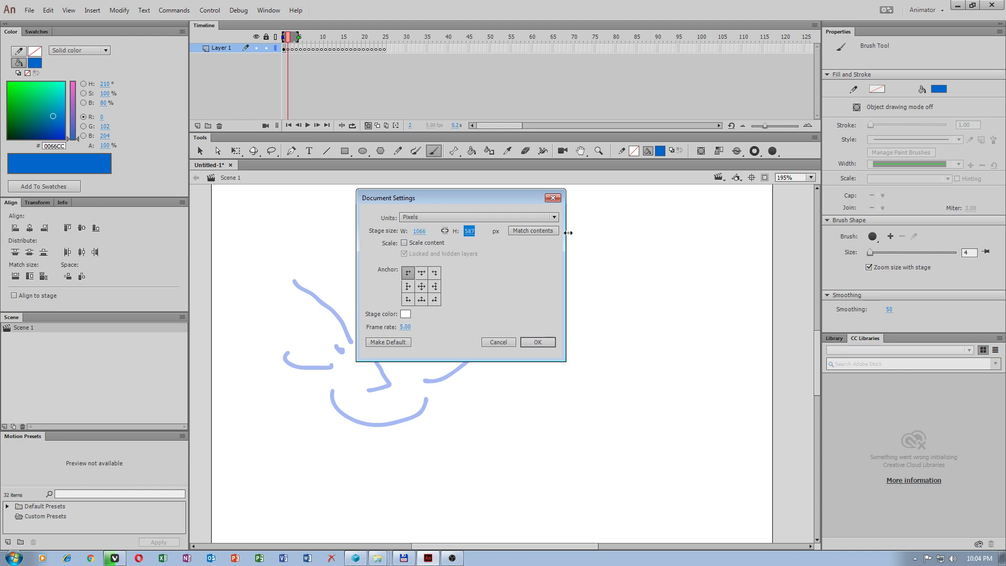
left_click(537, 341)
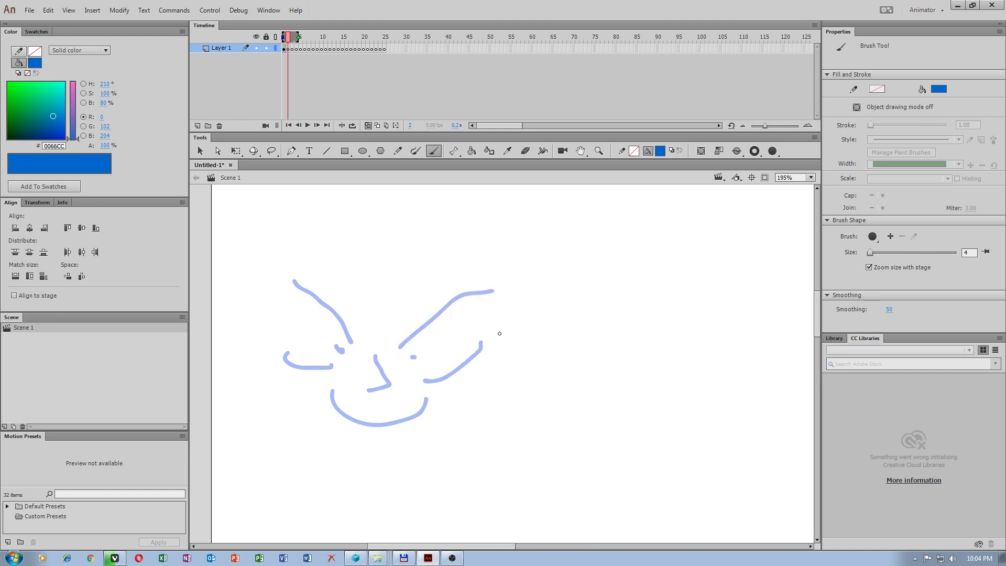
scroll(461, 312, "up", 5)
scroll(459, 314, "down", 5)
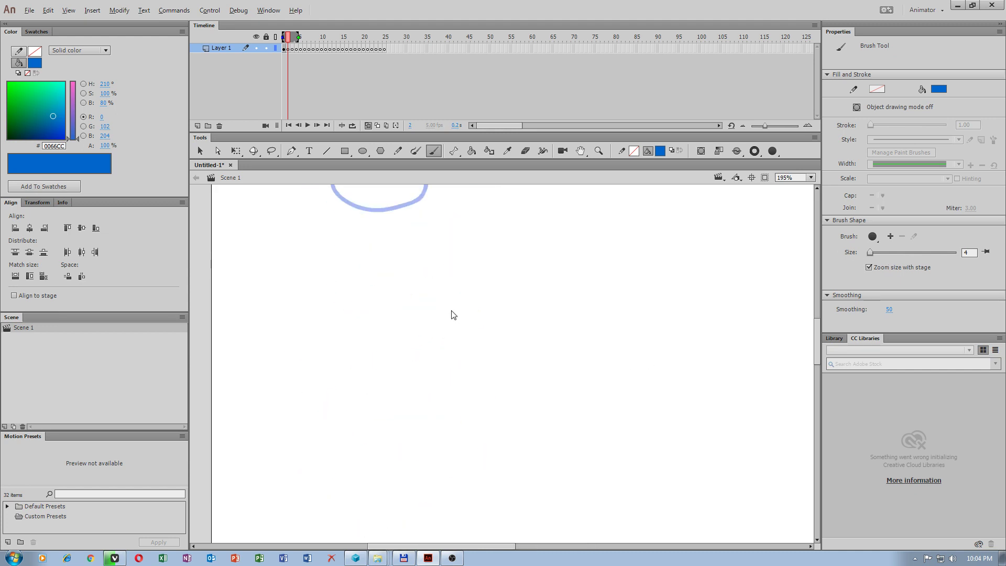
scroll(442, 305, "down", 2)
scroll(442, 306, "up", 4)
scroll(438, 281, "down", 3)
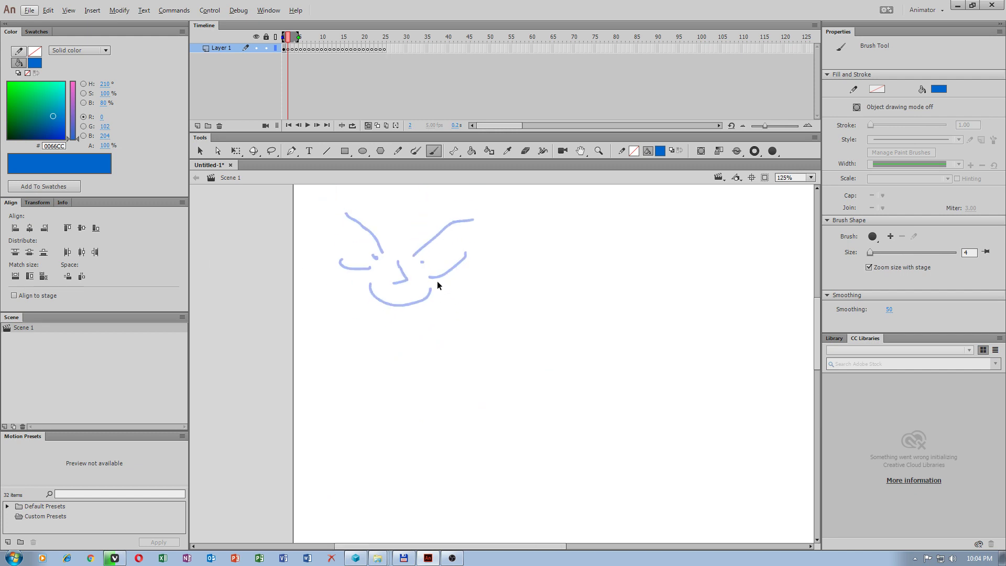
scroll(437, 280, "down", 2)
scroll(438, 280, "up", 1)
scroll(438, 280, "up", 1)
scroll(438, 280, "up", 2)
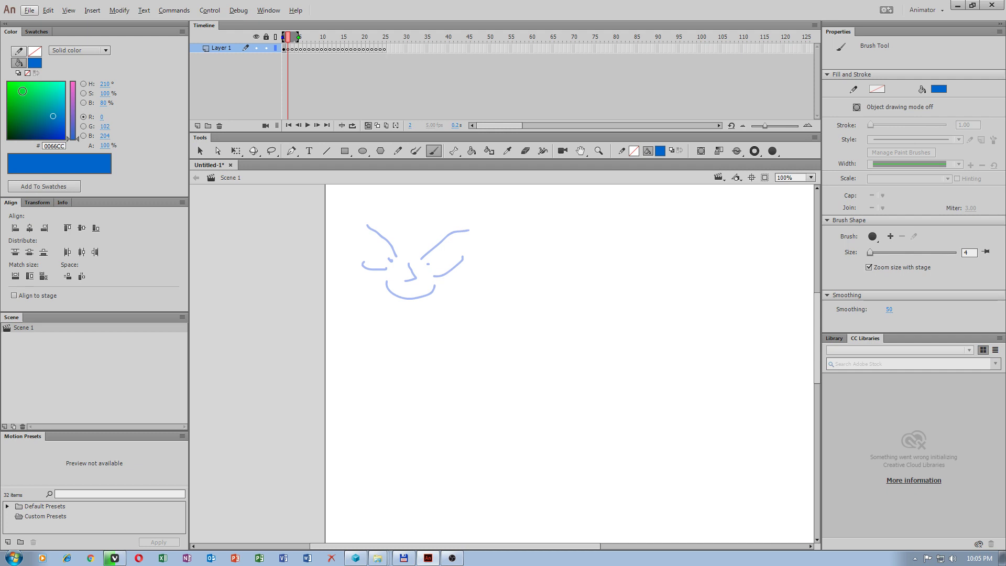
Switch to the Classic workspace and pick the Free Transform tool
left_click(923, 9)
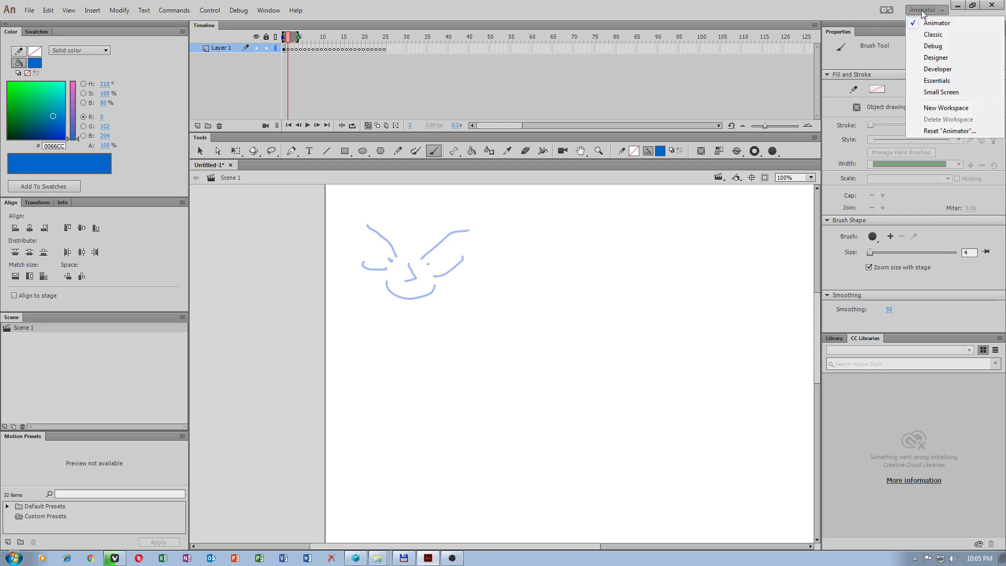
left_click(929, 37)
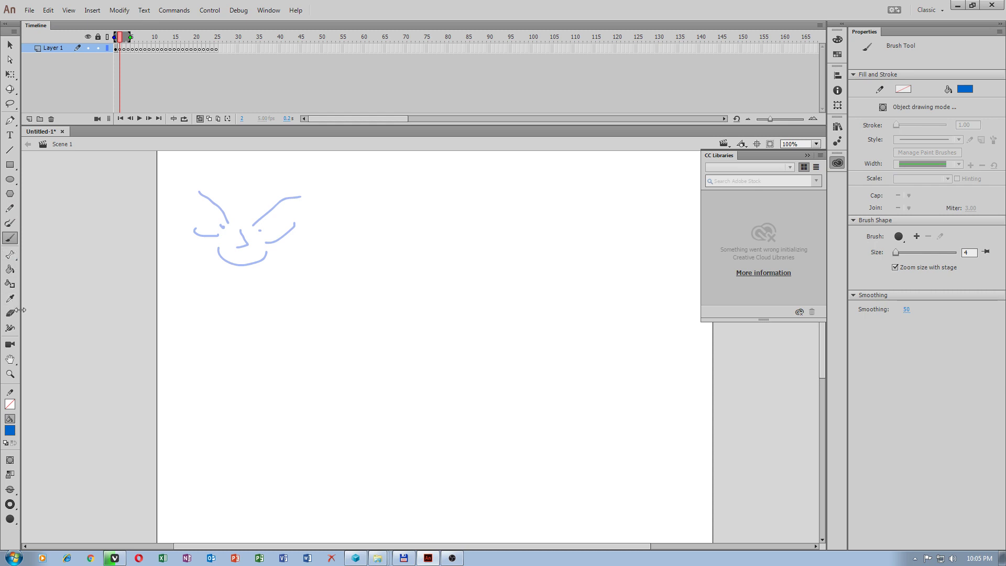
left_click(11, 74)
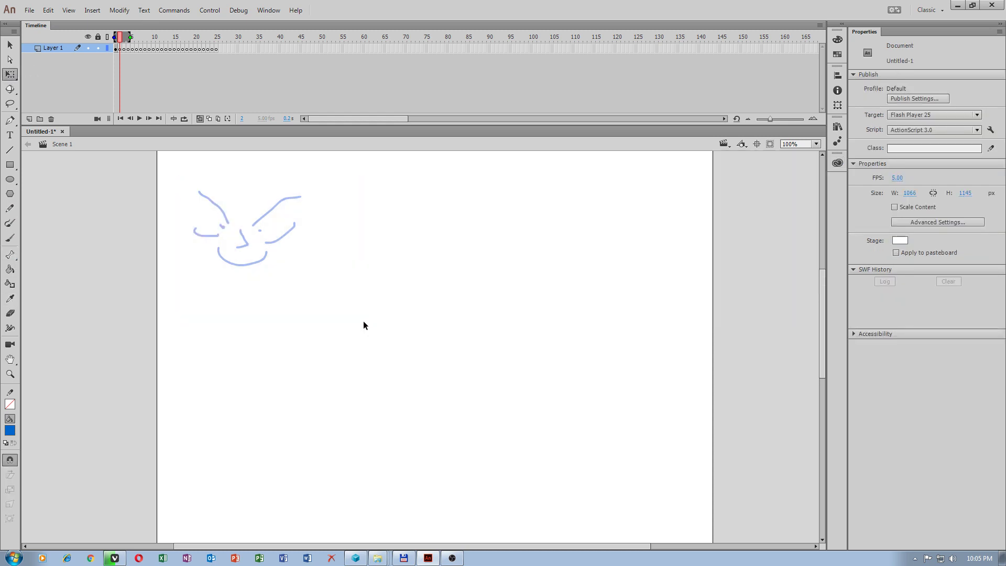
Drag frame 1's face drawing to the stage centre, then deselect it
left_click(116, 48)
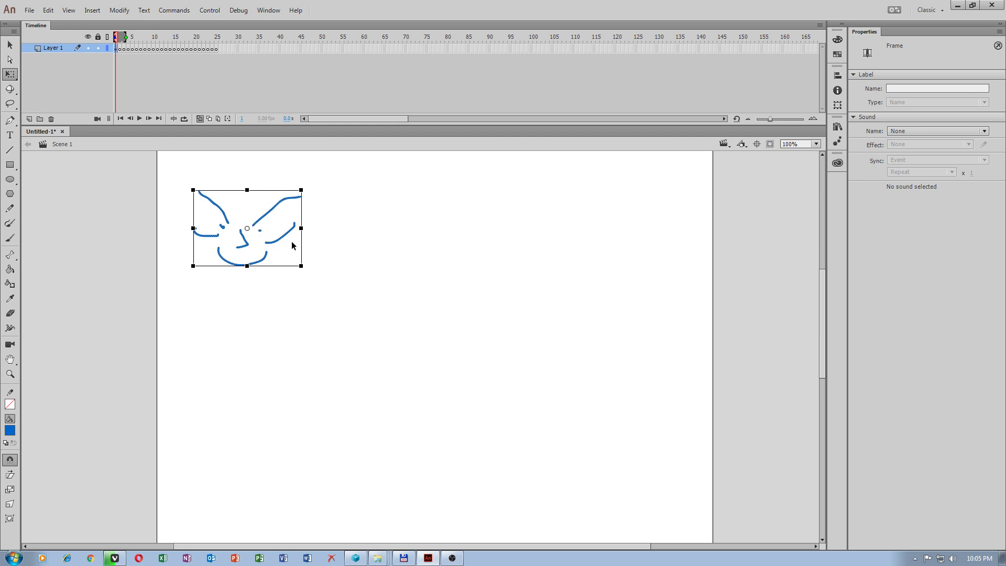
left_click_drag(256, 229, 416, 295)
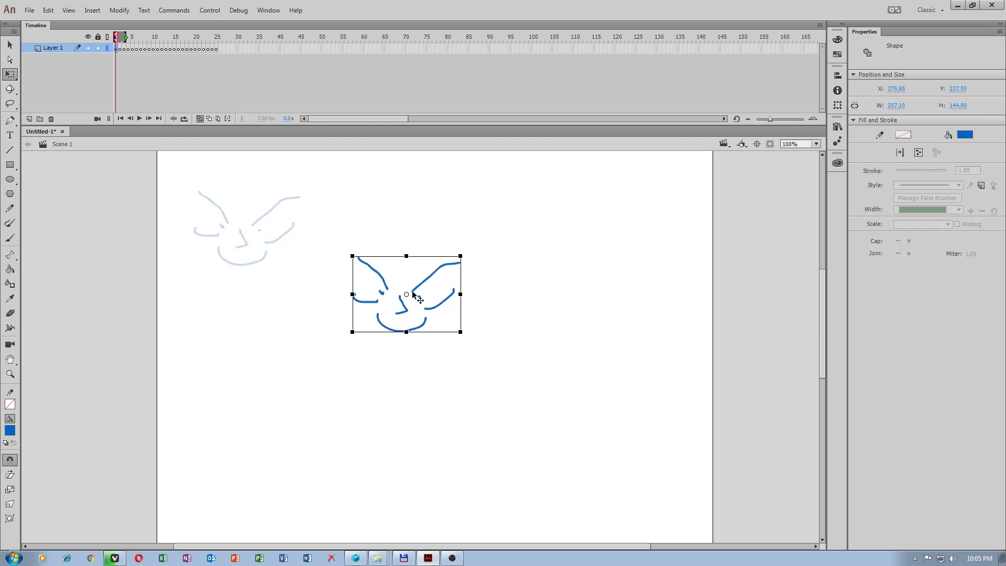
left_click(120, 48)
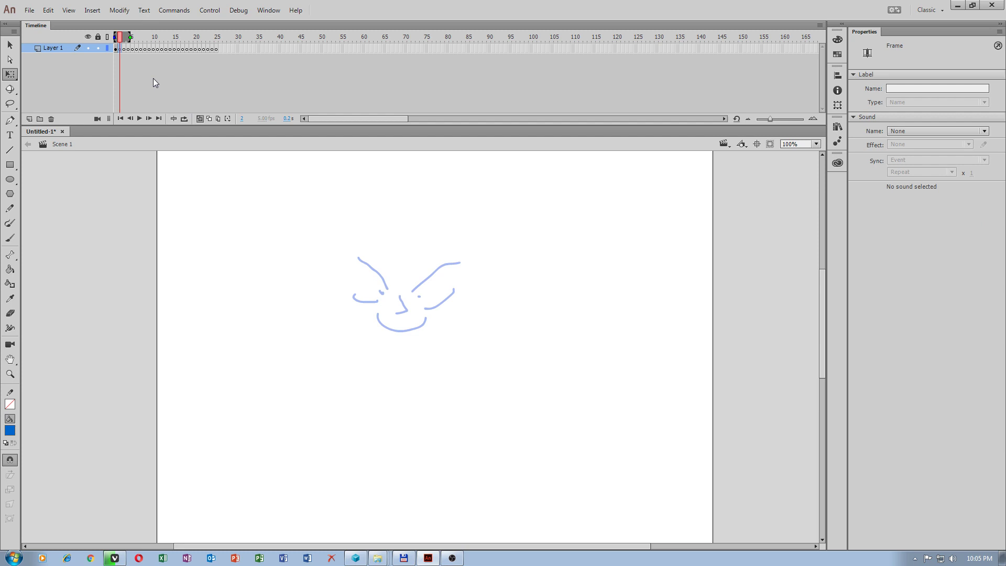
left_click(117, 50)
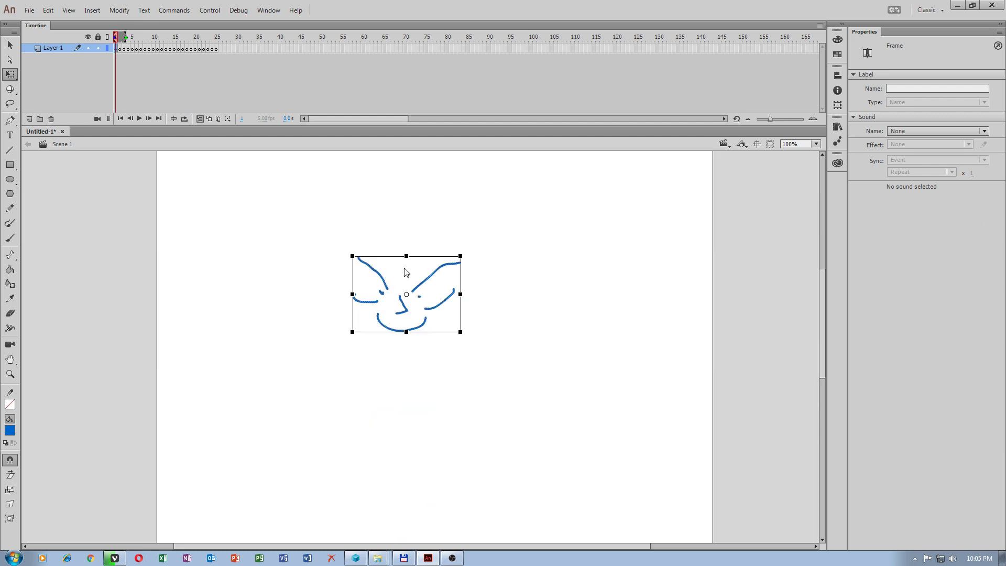
scroll(409, 282, "up", 3, "ctrl")
scroll(410, 281, "up", 2, "ctrl")
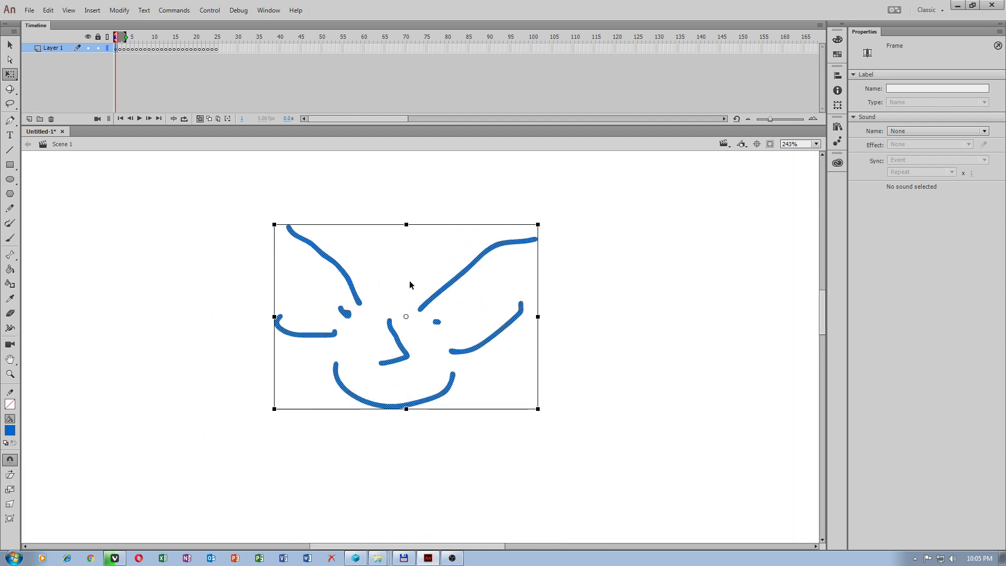
left_click(591, 318)
scroll(481, 300, "down", 2, "ctrl")
scroll(430, 284, "down", 3, "ctrl")
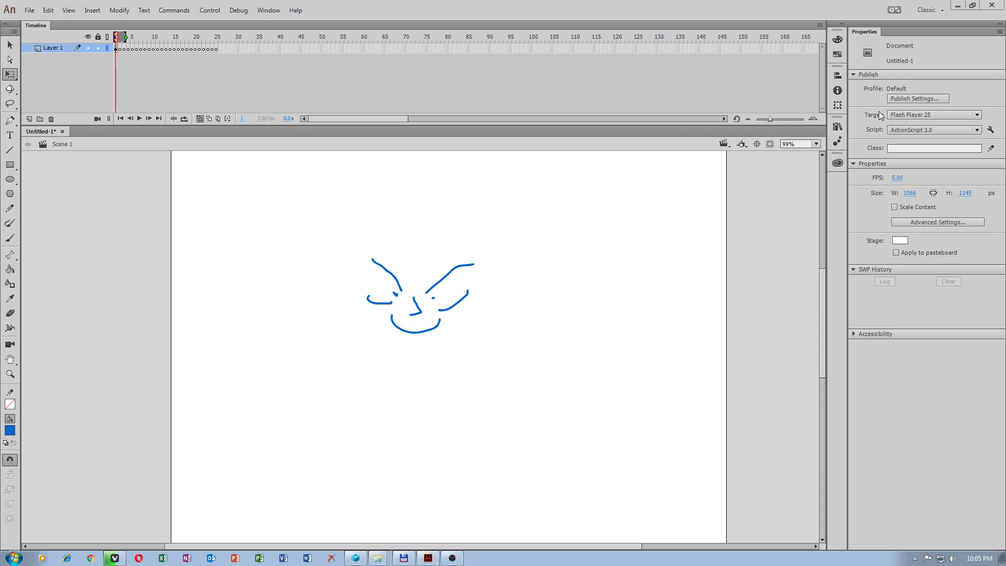
Close the workspace list without changing the Classic layout, and restore the recorder window
left_click(934, 18)
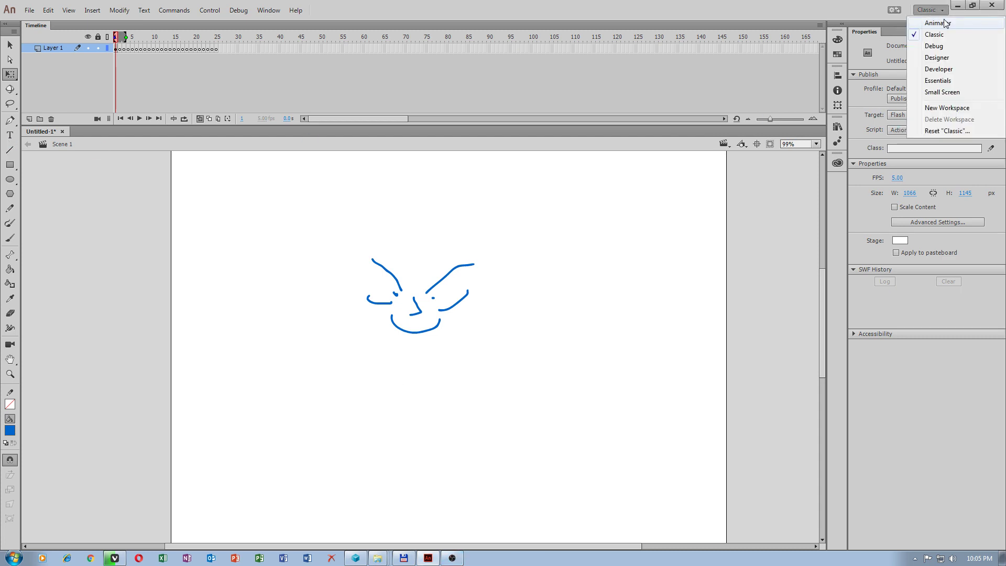
left_click(779, 14)
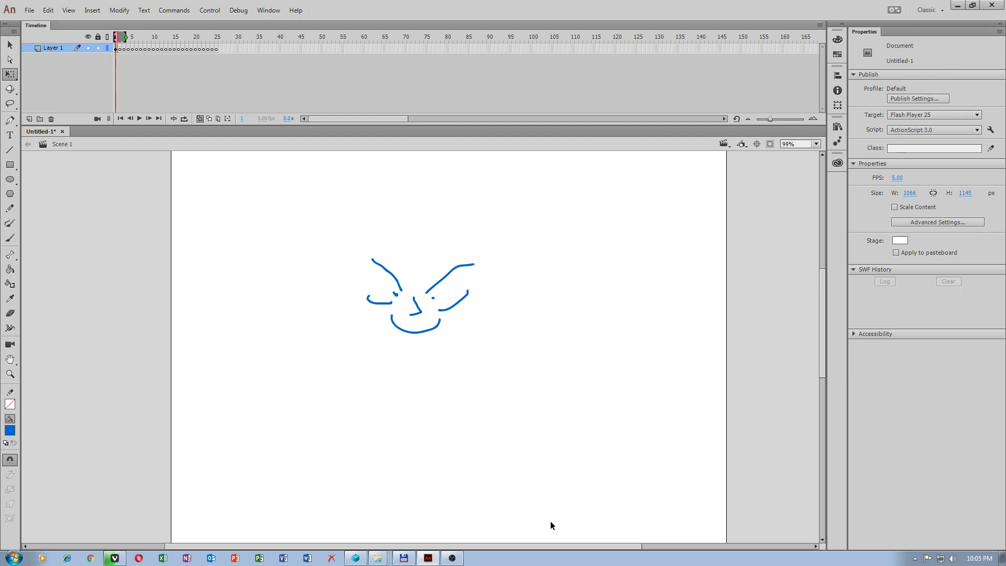
left_click(450, 557)
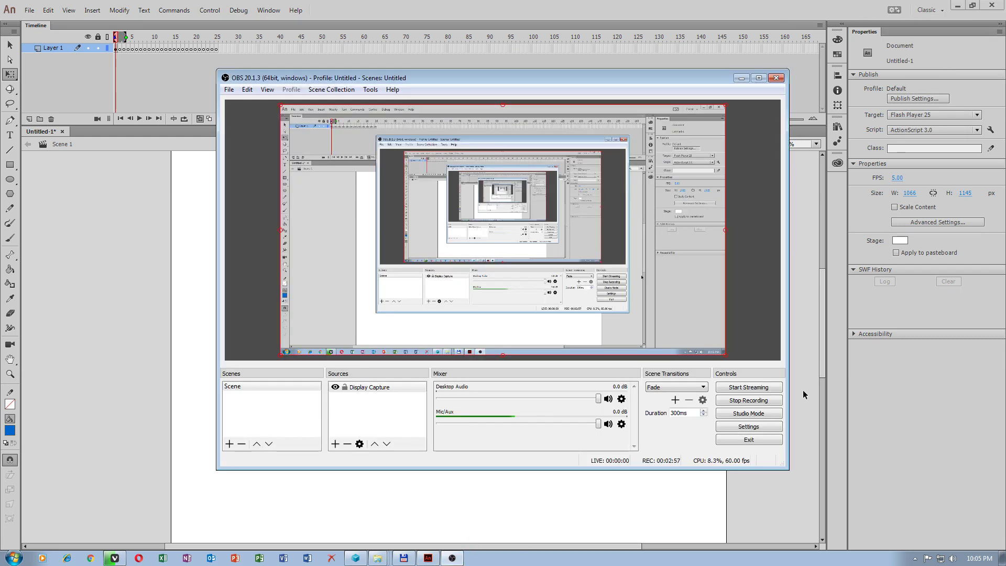